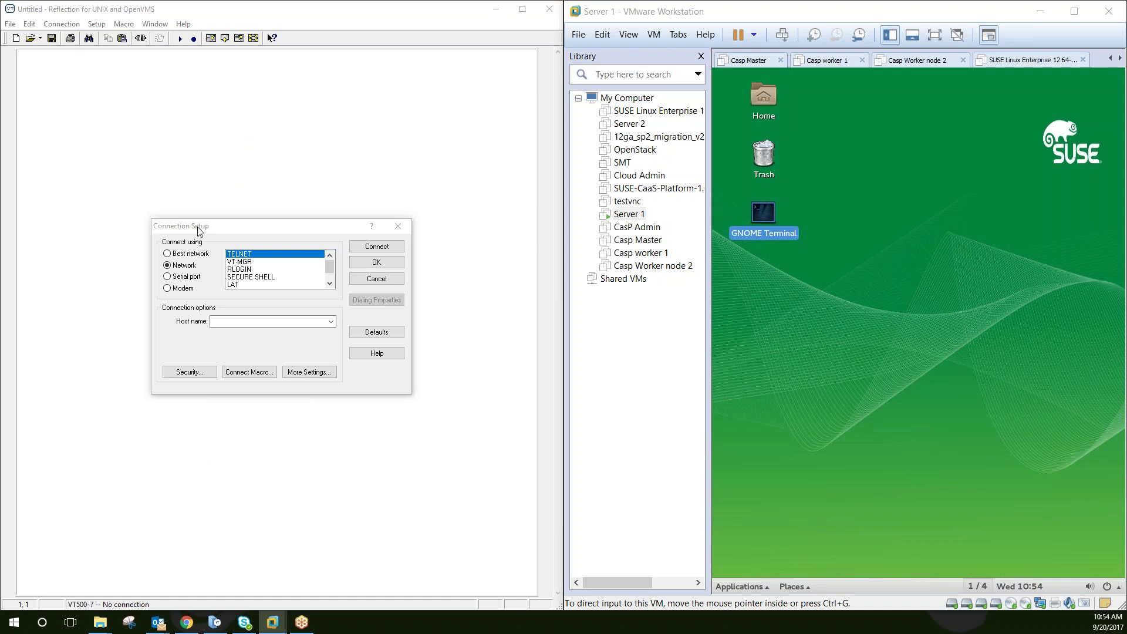
Step: Choose Secure Shell with host 172.17.4.21 and user name root
{"action": "left_click", "coordinate": [255, 279]}
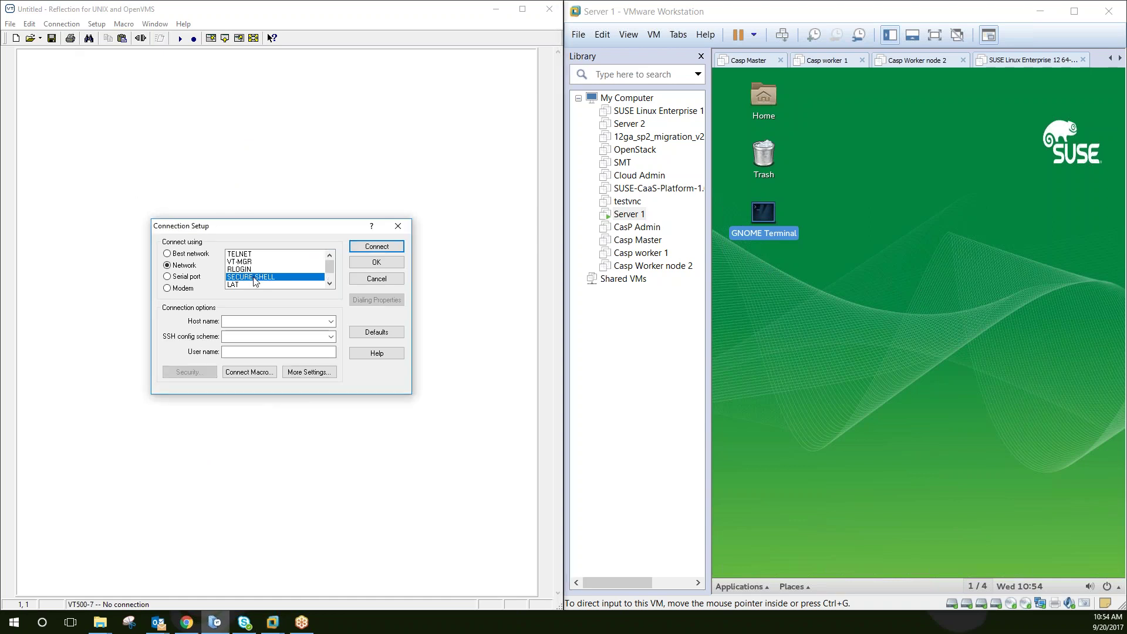
{"action": "left_click", "coordinate": [255, 321]}
{"action": "type", "text": "17"}
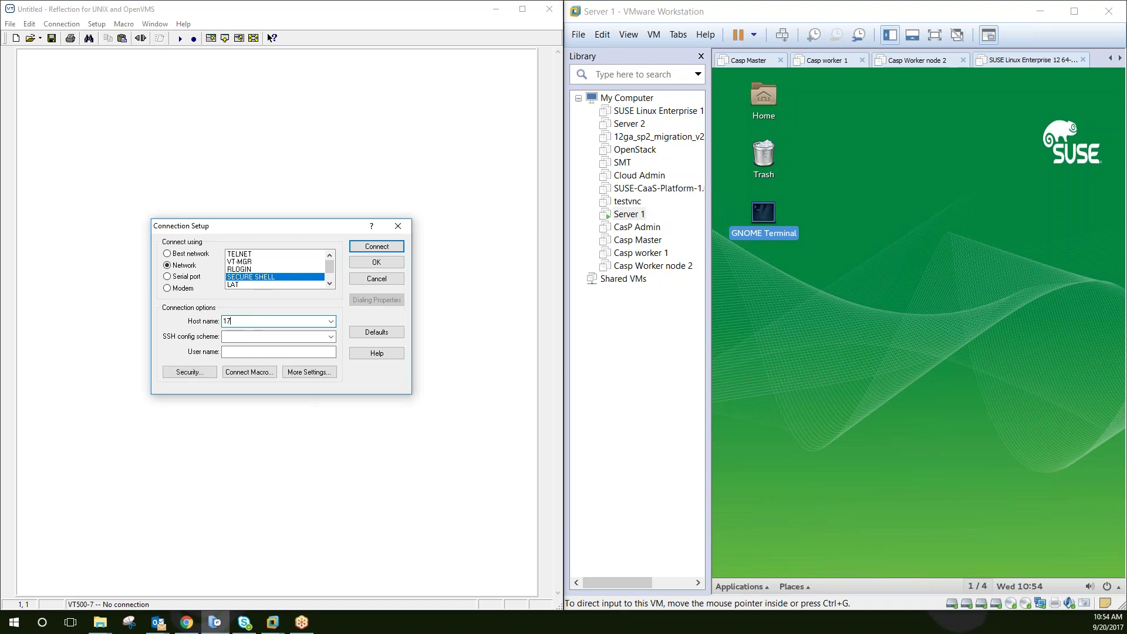
{"action": "type", "text": "2.17"}
{"action": "type", "text": ".4.21"}
{"action": "left_click", "coordinate": [279, 352]}
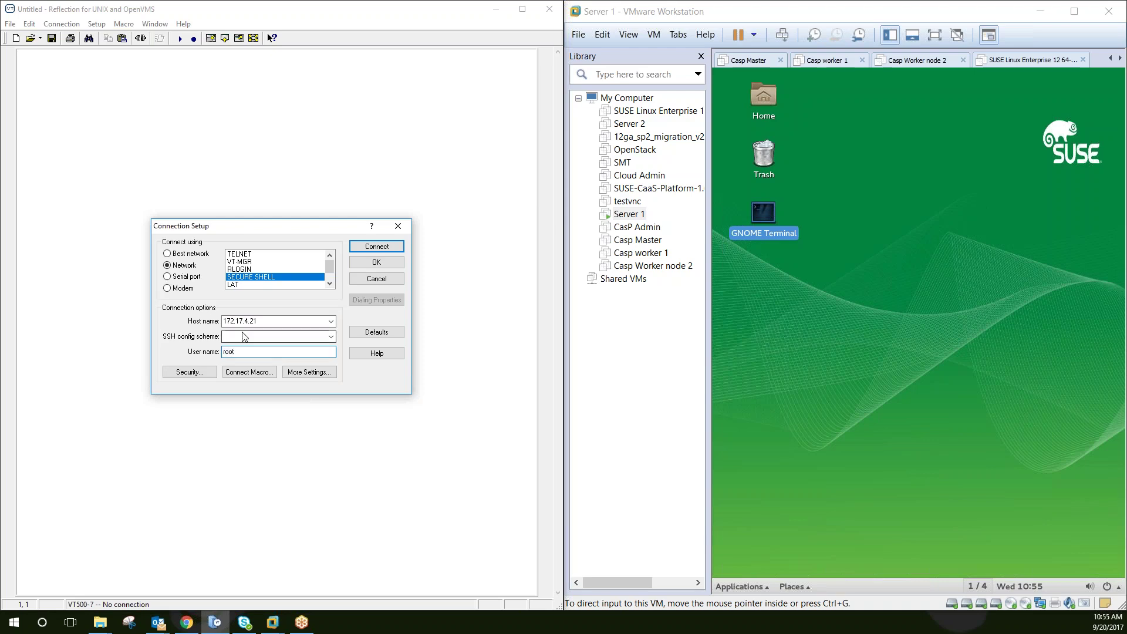
Step: Review the proxy, encryption, tunneling, user key and host key security tabs unchanged, then connect
{"action": "left_click", "coordinate": [188, 372]}
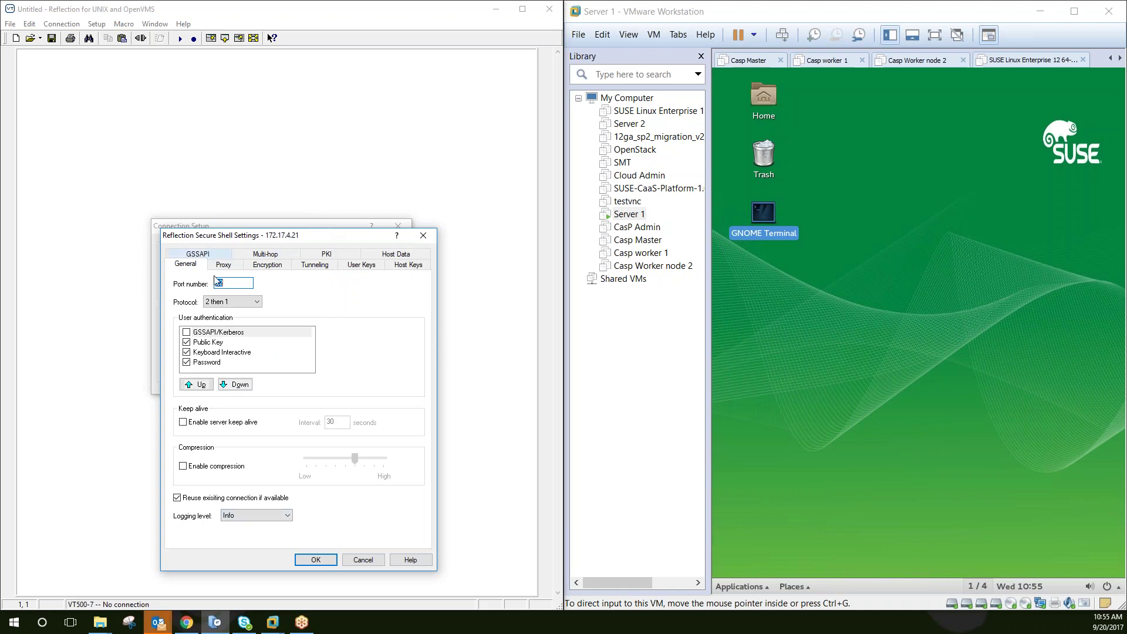
{"action": "left_click", "coordinate": [226, 264]}
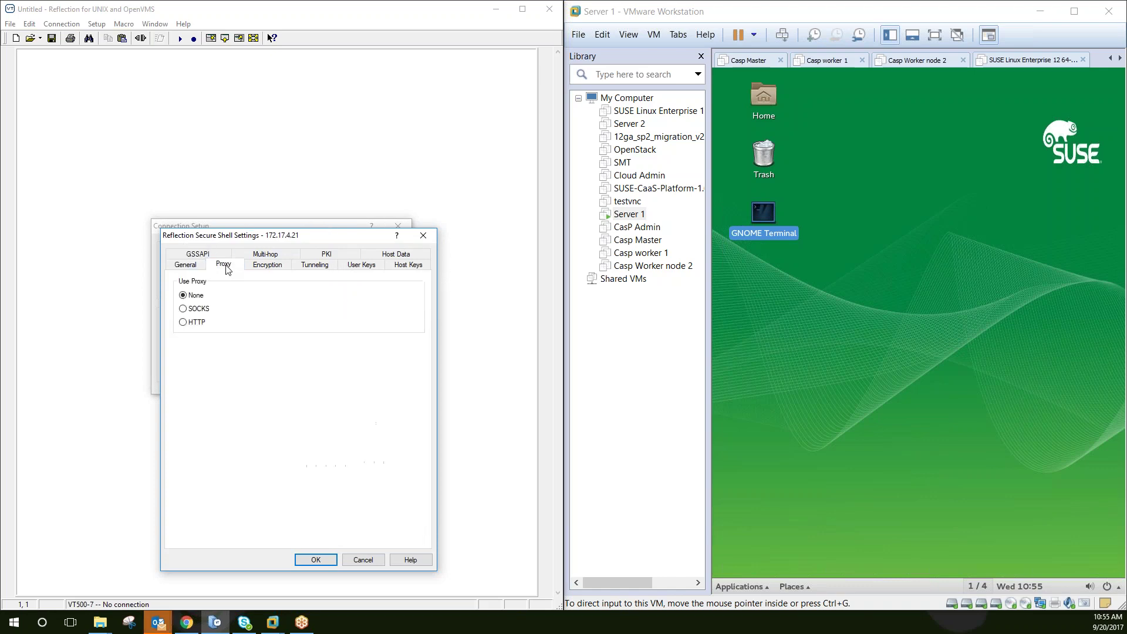
{"action": "left_click", "coordinate": [262, 265]}
{"action": "left_click", "coordinate": [309, 266]}
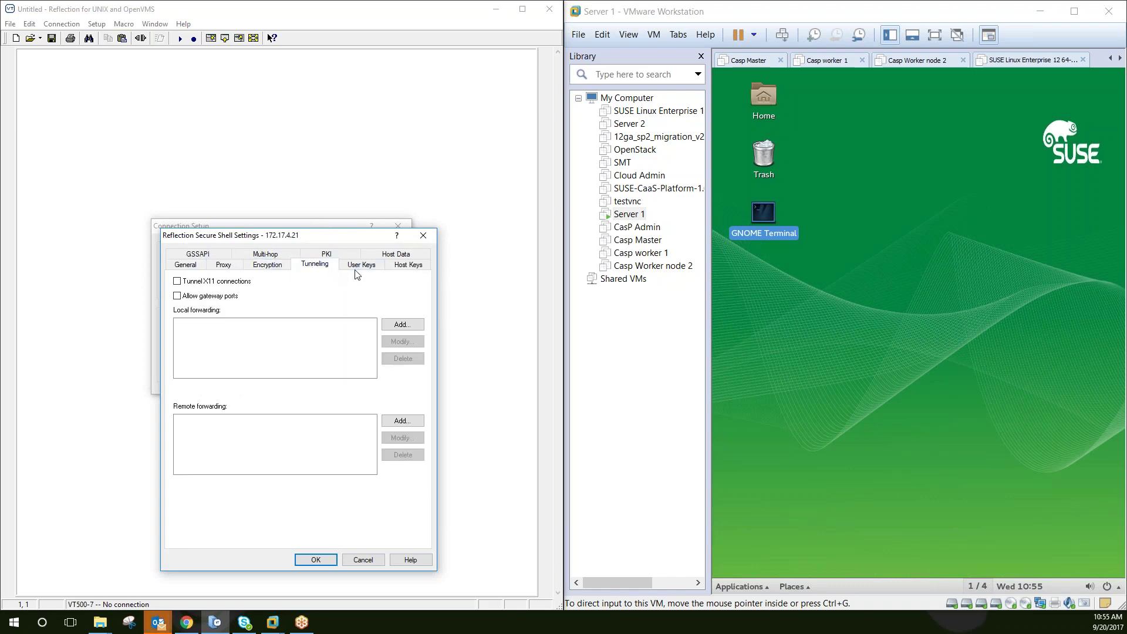
{"action": "left_click", "coordinate": [357, 268]}
{"action": "left_click", "coordinate": [399, 267]}
{"action": "left_click", "coordinate": [314, 265]}
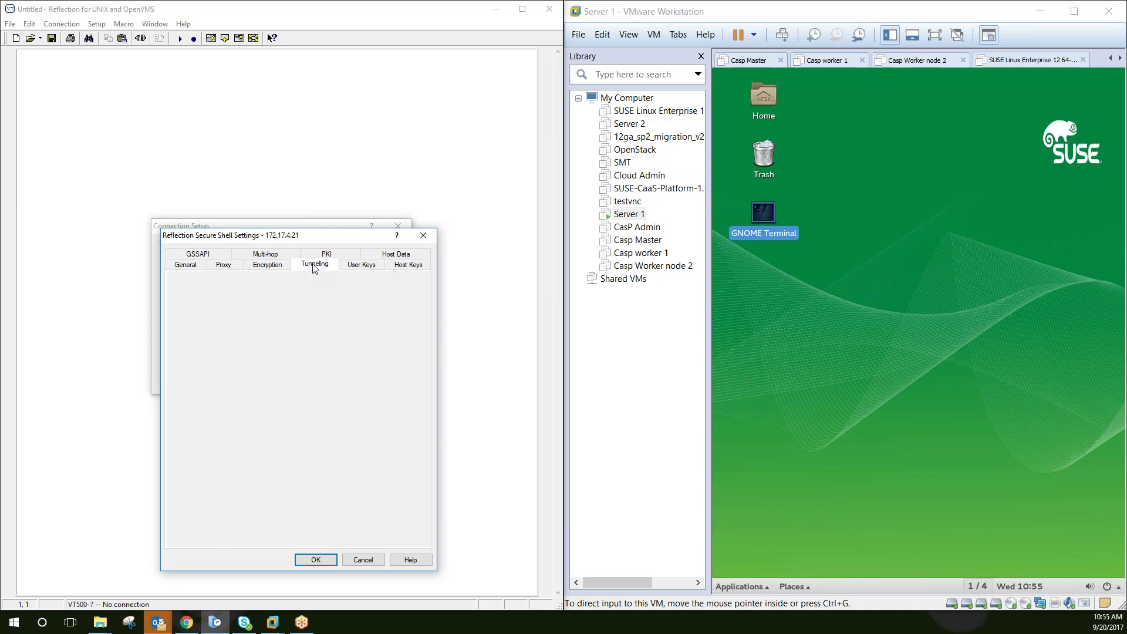
{"action": "left_click", "coordinate": [268, 265]}
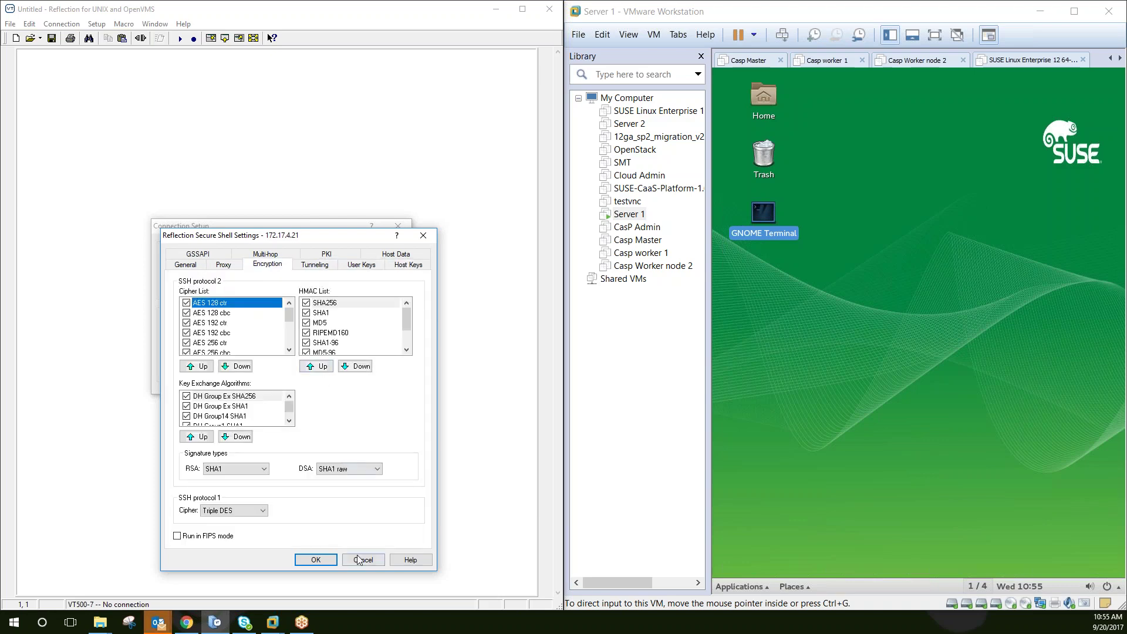
{"action": "left_click", "coordinate": [315, 559]}
{"action": "left_click", "coordinate": [377, 247]}
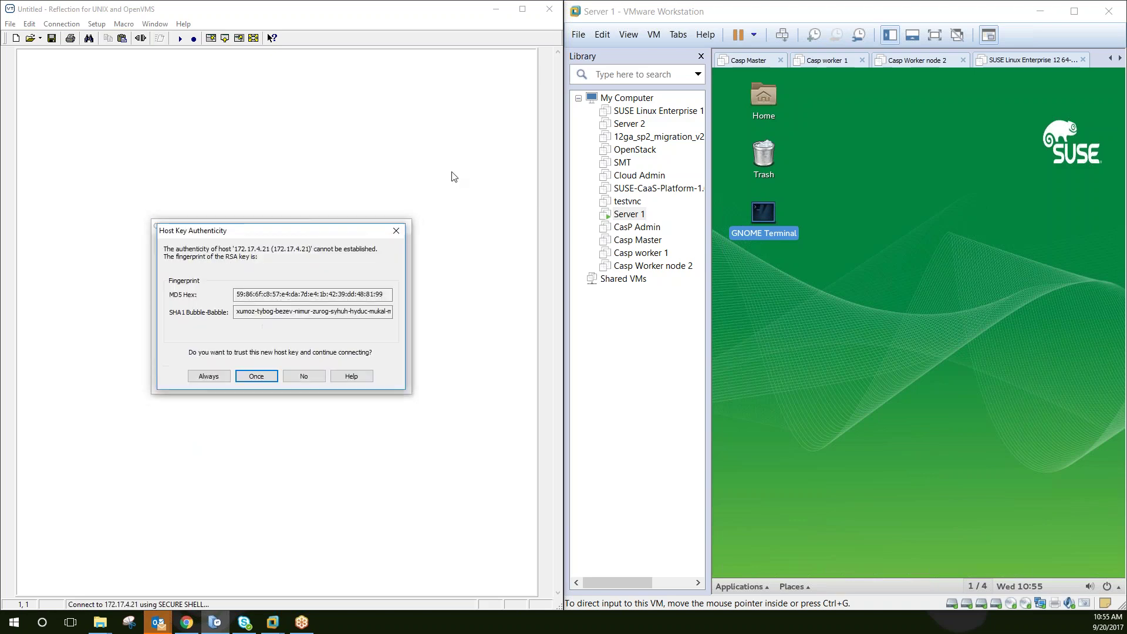
Step: Trust the host key once and log in to server1 with the root password
{"action": "left_click", "coordinate": [255, 377]}
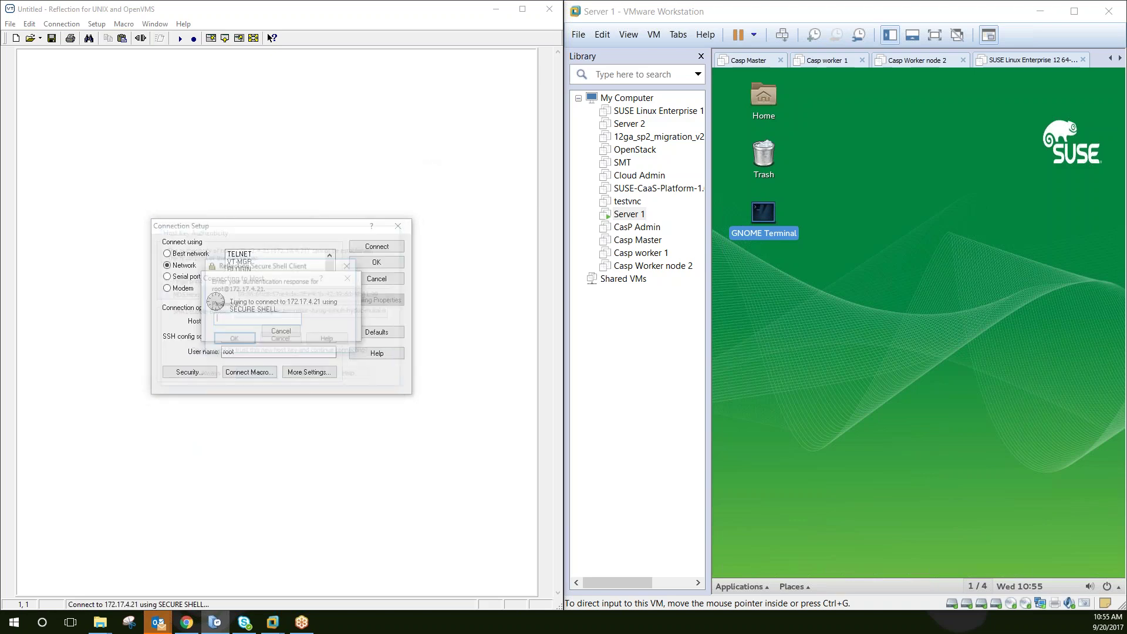
{"action": "type", "text": "*******"}
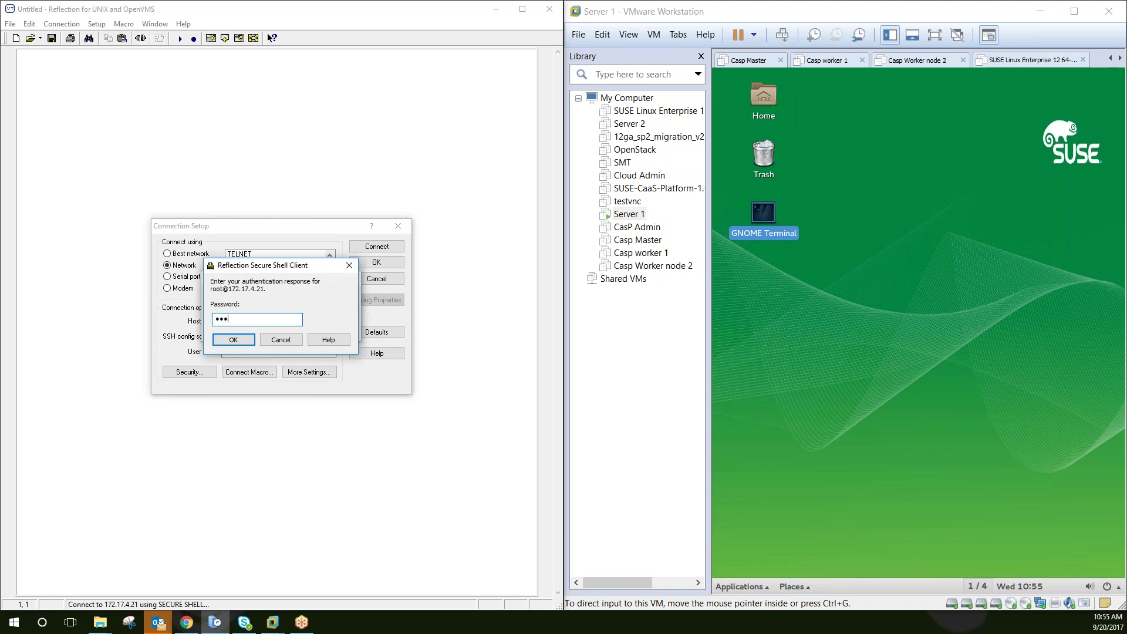
{"action": "key", "text": "Return"}
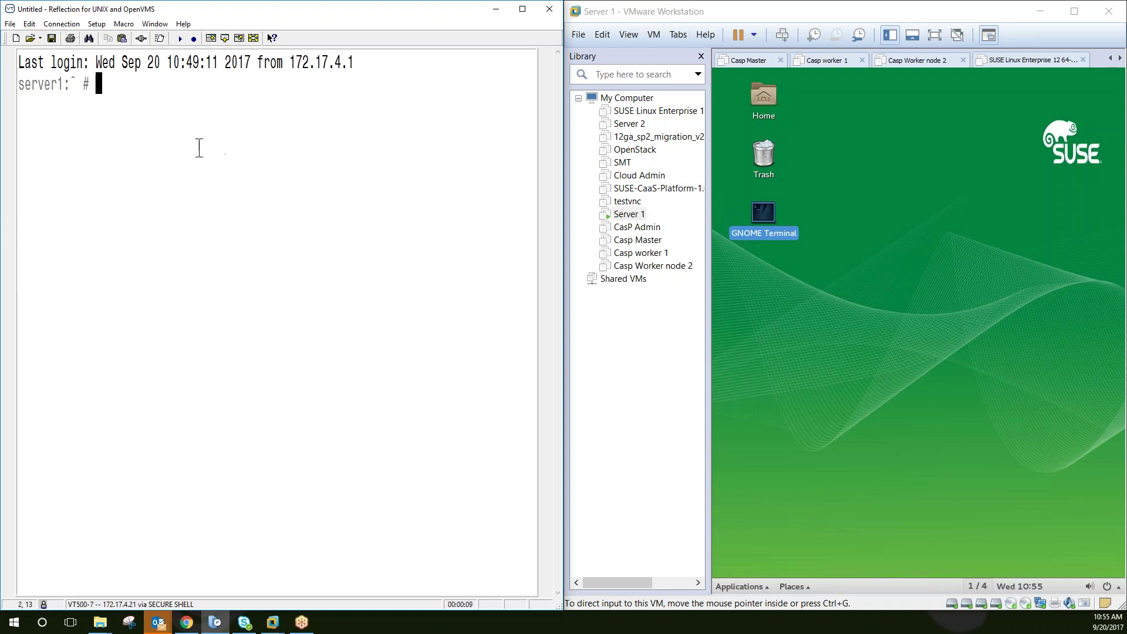
{"action": "left_click", "coordinate": [96, 24]}
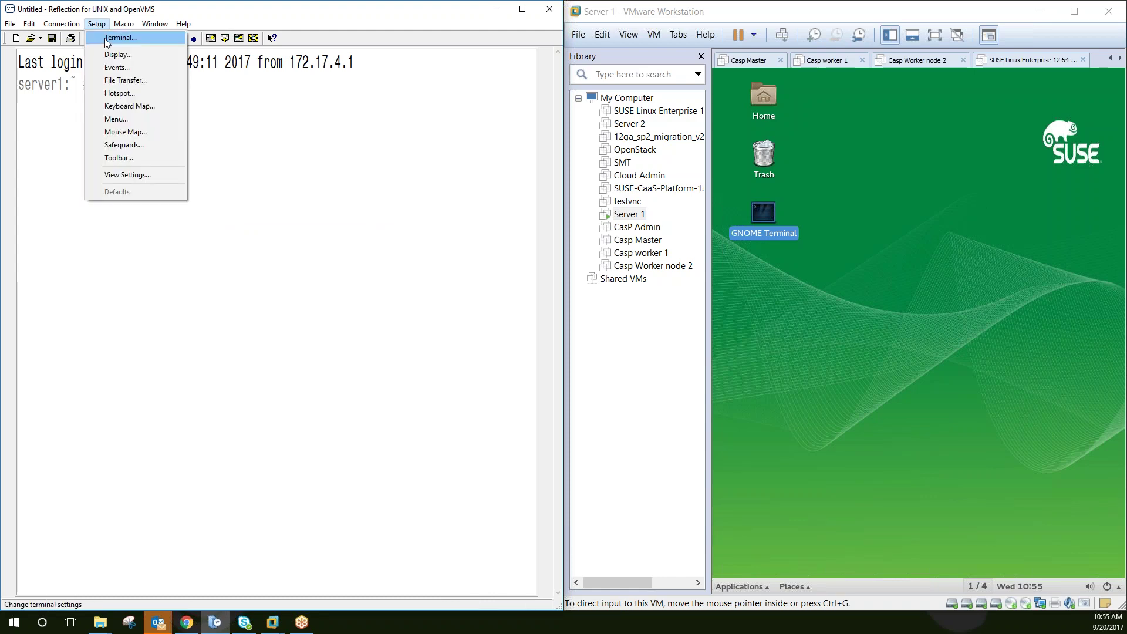
Step: Set the session's terminal type to XTERM in Terminal Setup
{"action": "left_click", "coordinate": [105, 38]}
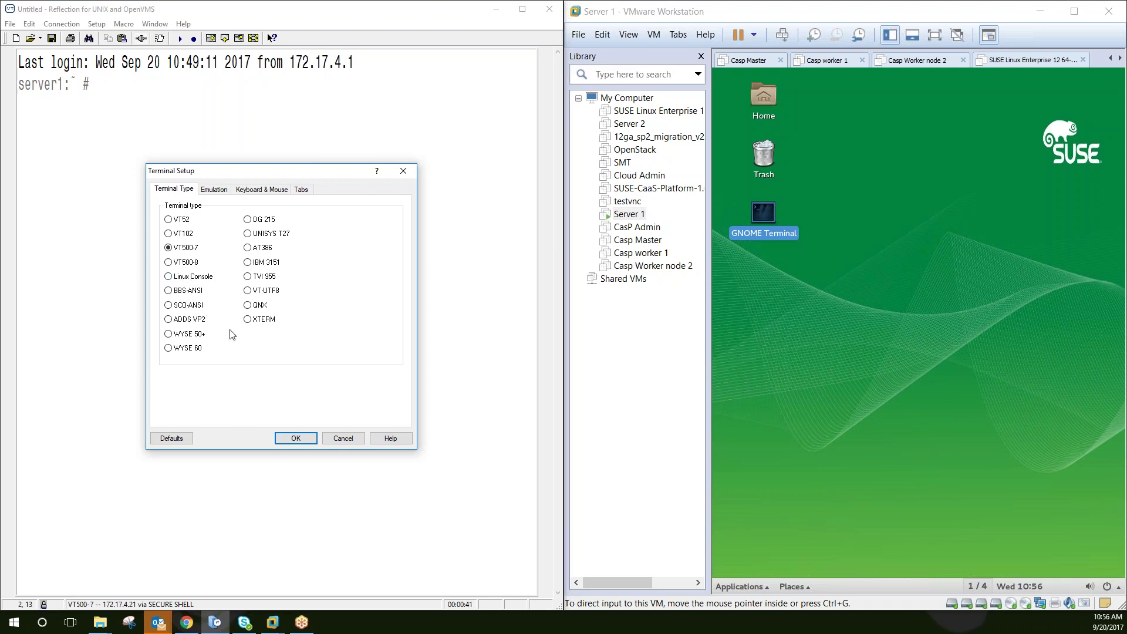
{"action": "left_click", "coordinate": [246, 322]}
{"action": "left_click", "coordinate": [291, 445]}
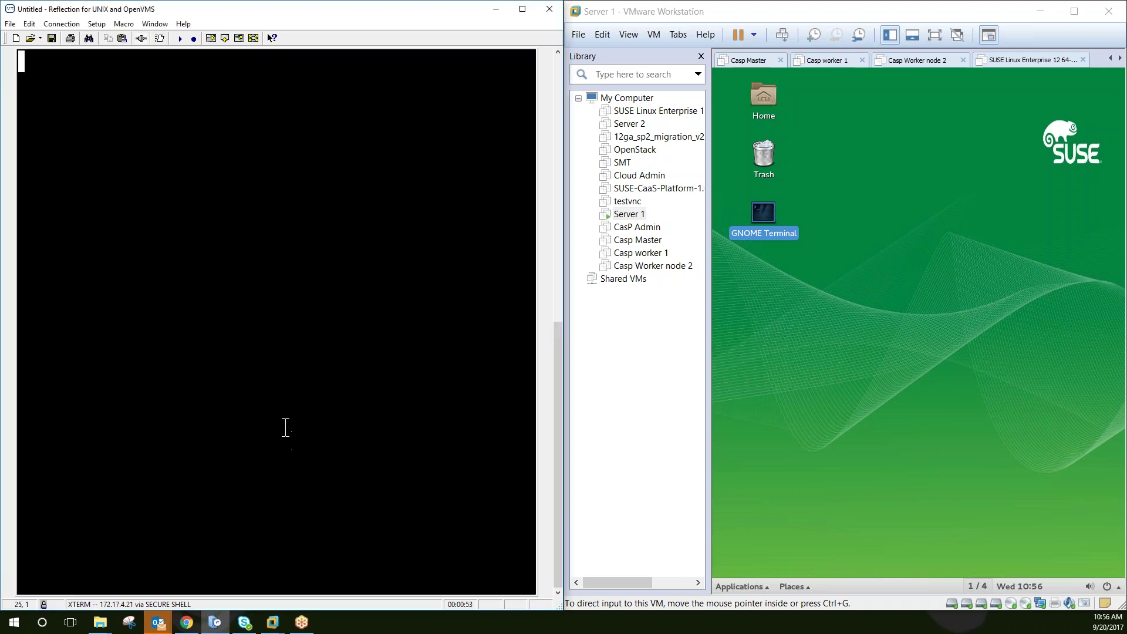
Step: Reconnect to server1, trust the host key, log in as root, and run yast
{"action": "left_click", "coordinate": [141, 40]}
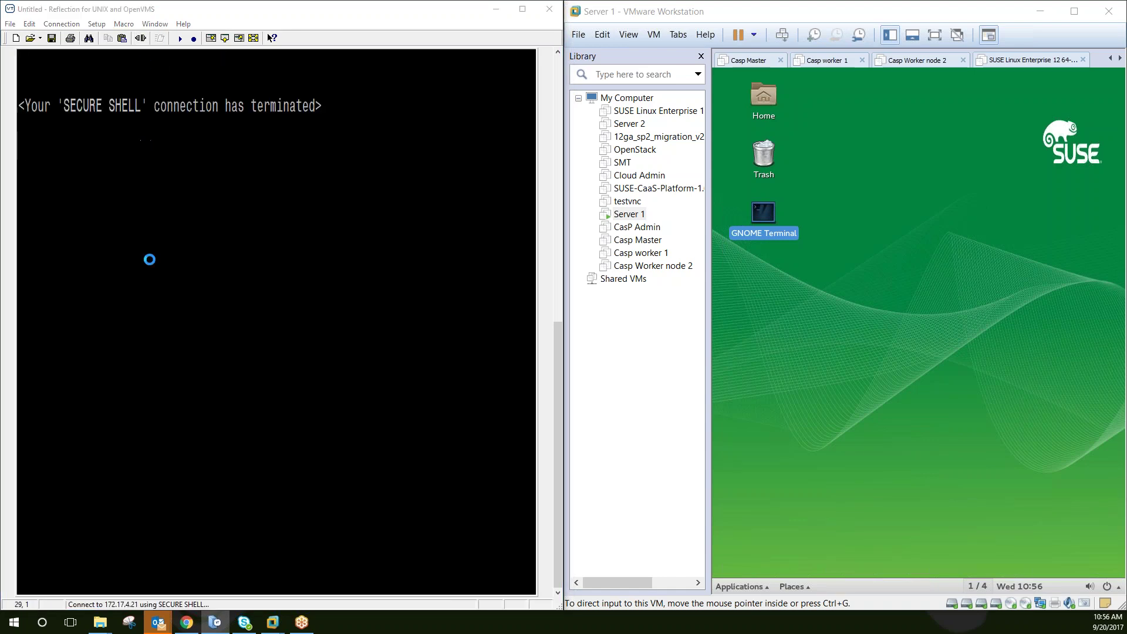
{"action": "left_click", "coordinate": [250, 380]}
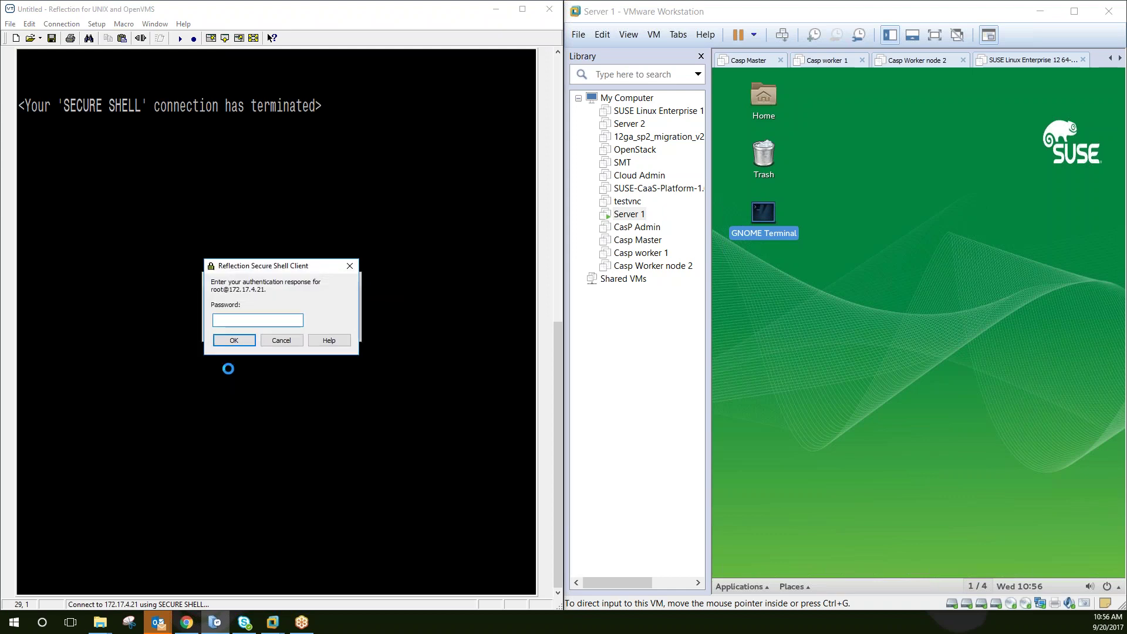
{"action": "type", "text": "*****"}
{"action": "key", "text": "Return"}
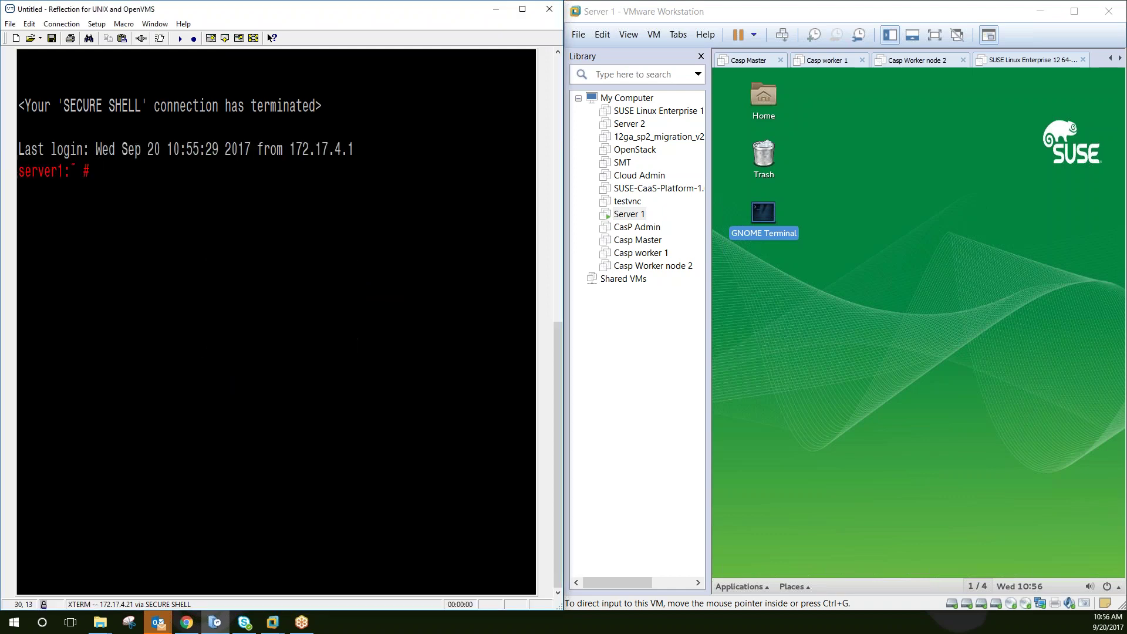
{"action": "type", "text": "yast"}
{"action": "key", "text": "Return"}
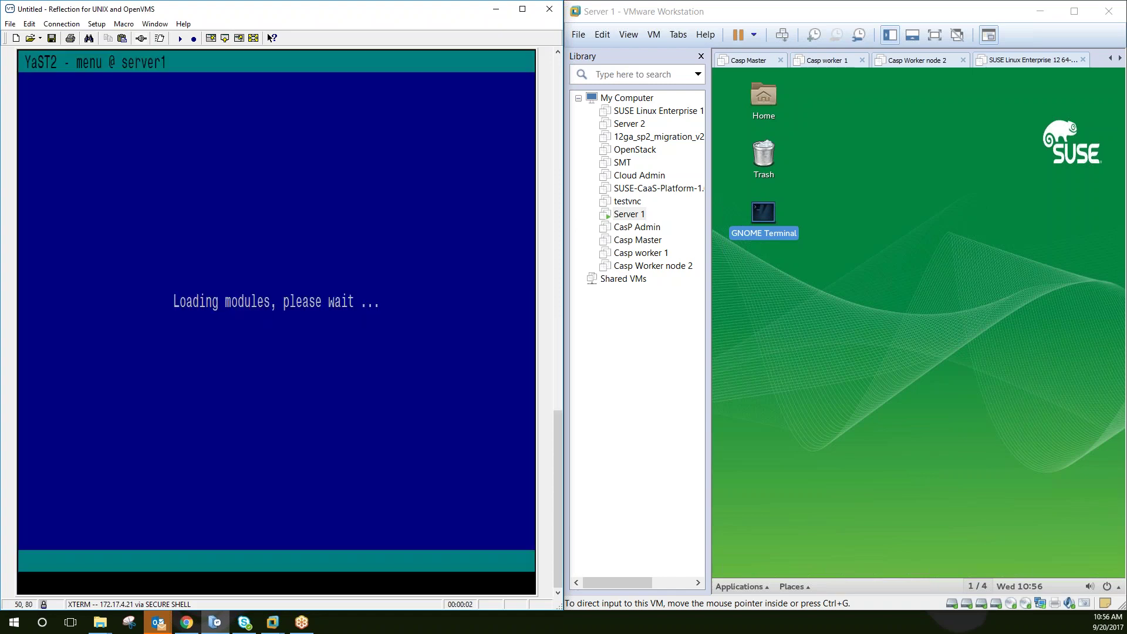